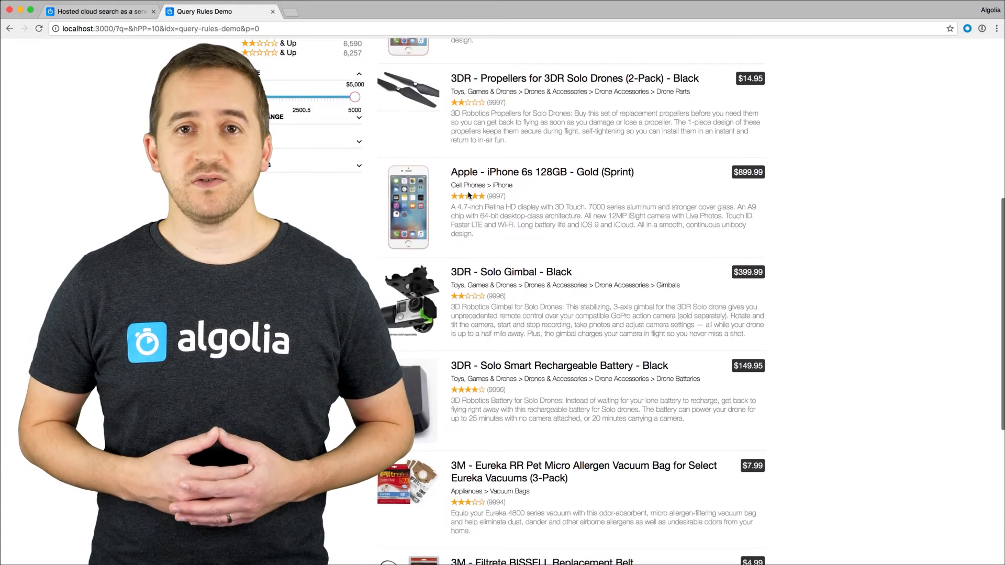
pyautogui.scroll(-5, 469, 195)
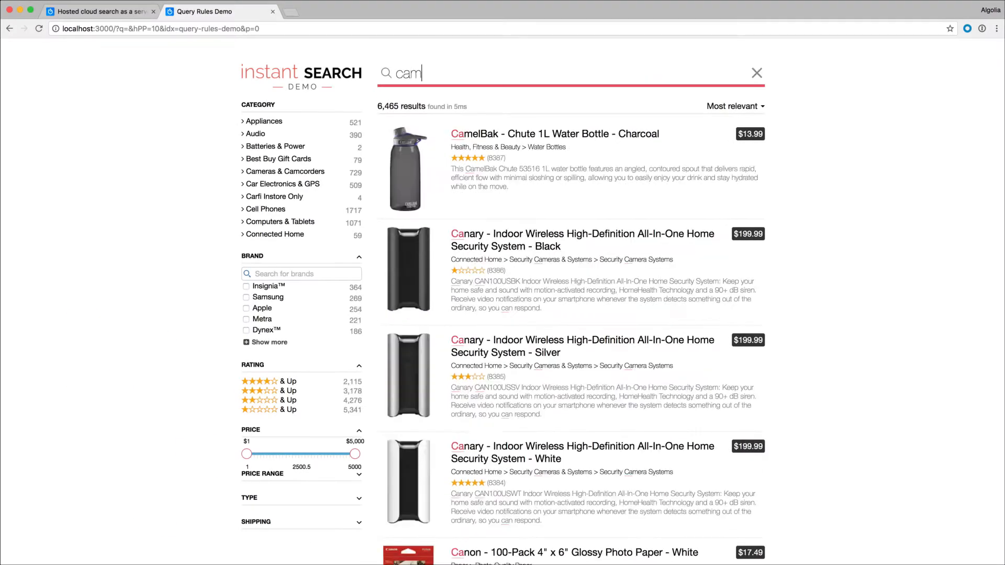
pyautogui.write('era')
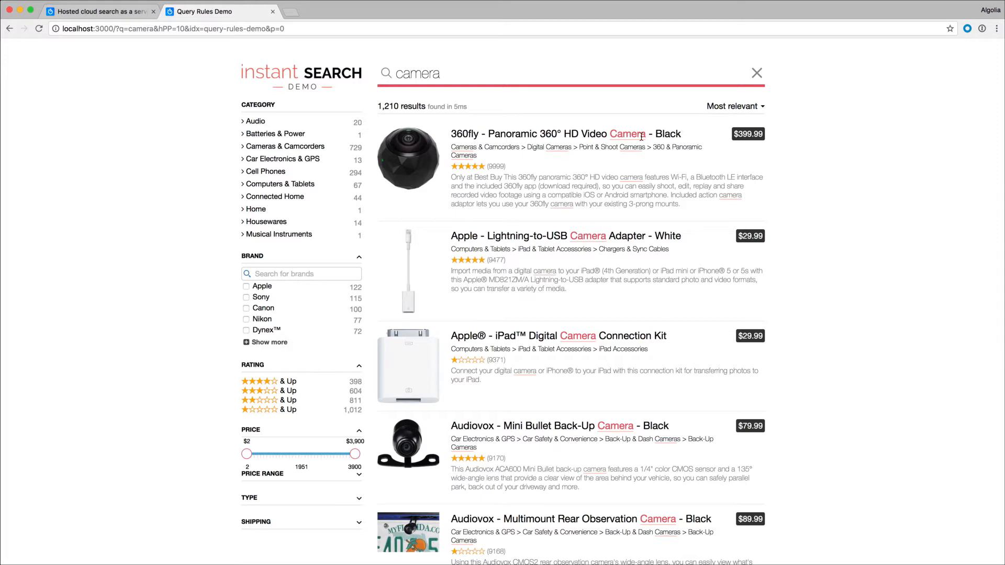
pyautogui.scroll(-3, 574, 264)
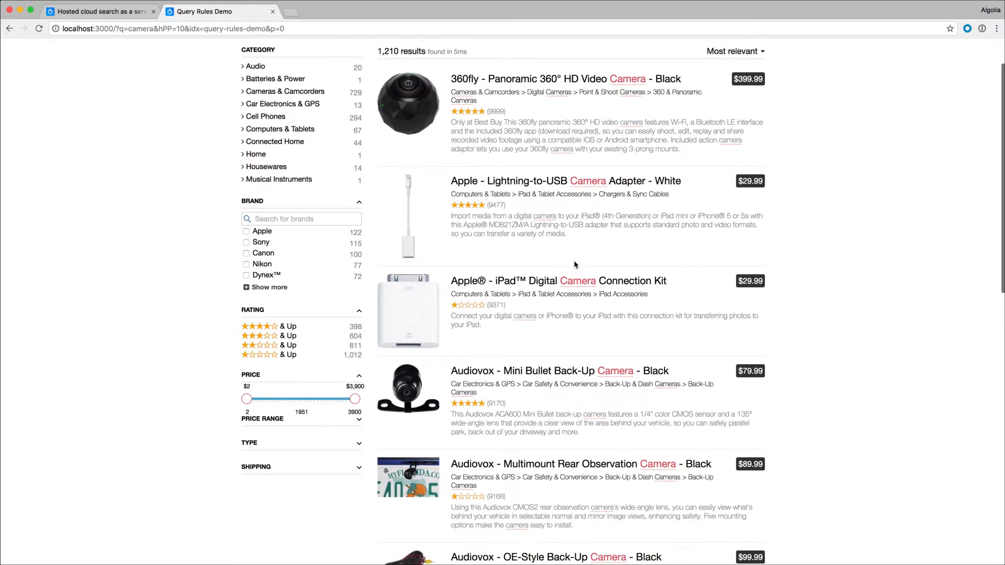
pyautogui.scroll(-3, 574, 265)
pyautogui.scroll(-2, 574, 265)
pyautogui.scroll(-2, 574, 264)
pyautogui.scroll(-3, 574, 265)
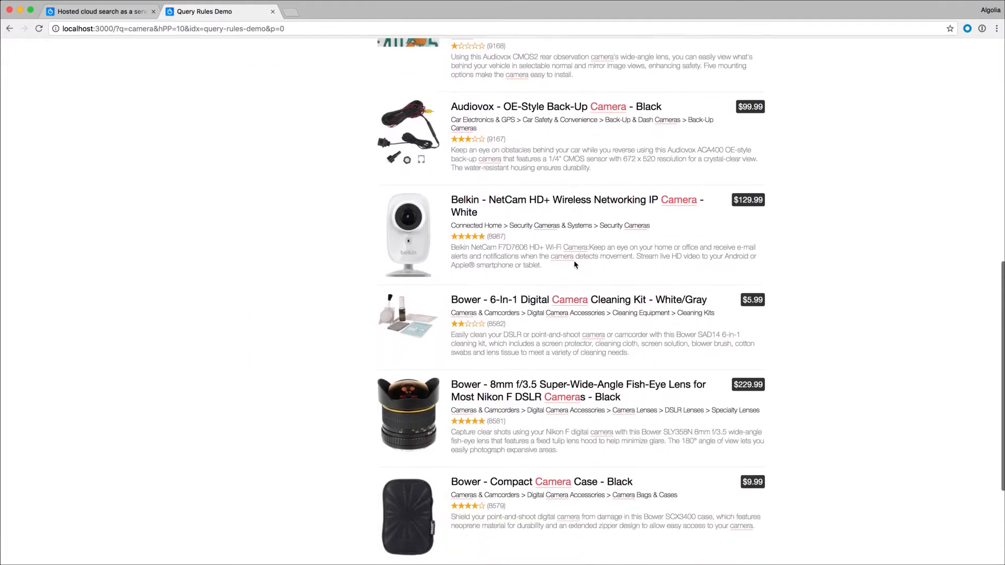
pyautogui.scroll(-2, 574, 265)
pyautogui.scroll(6, 574, 264)
pyautogui.scroll(4, 574, 265)
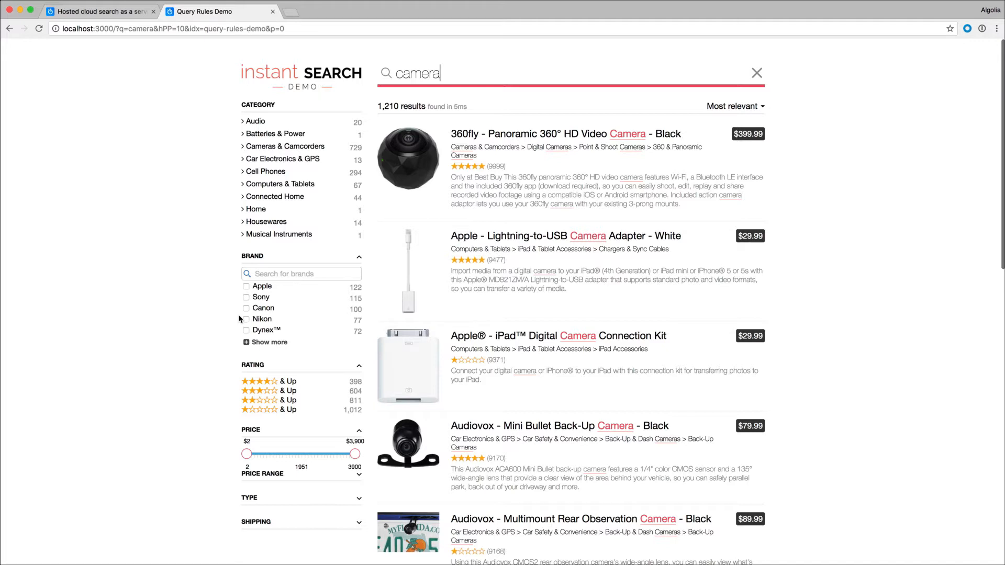
# - Start a new query rule in the index's Query Rules with 'camera' as its query condition
pyautogui.click(102, 11)
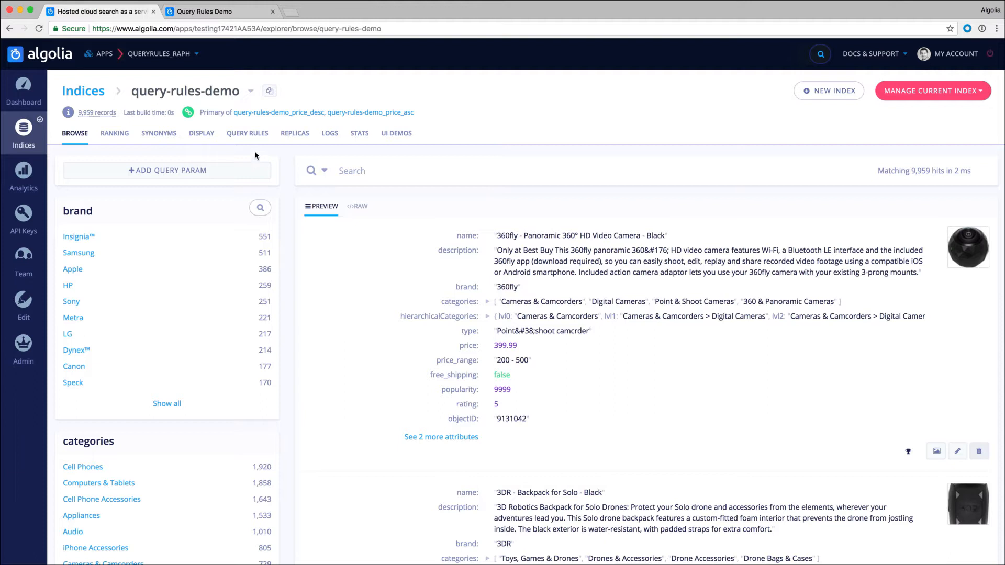
pyautogui.click(247, 134)
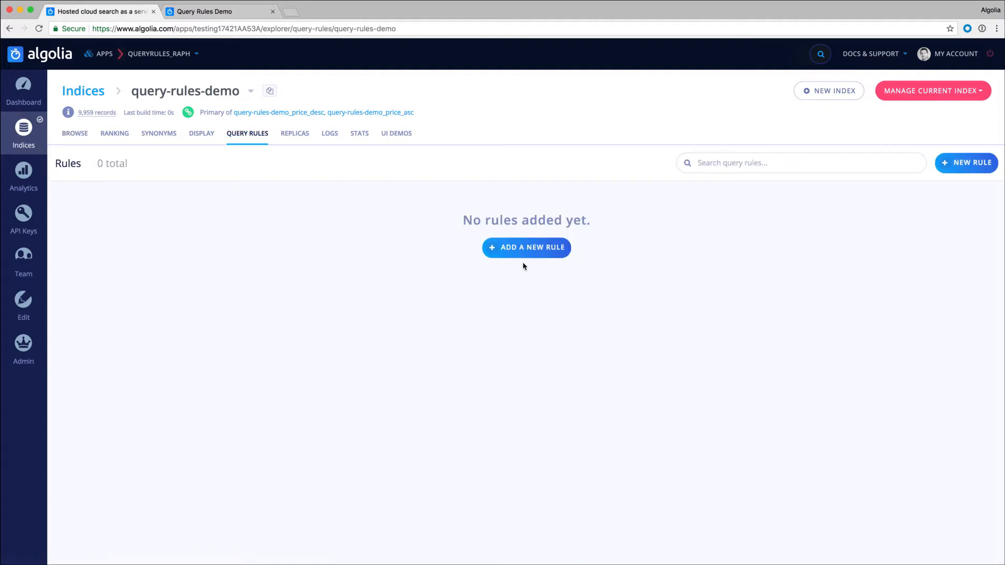
pyautogui.click(526, 247)
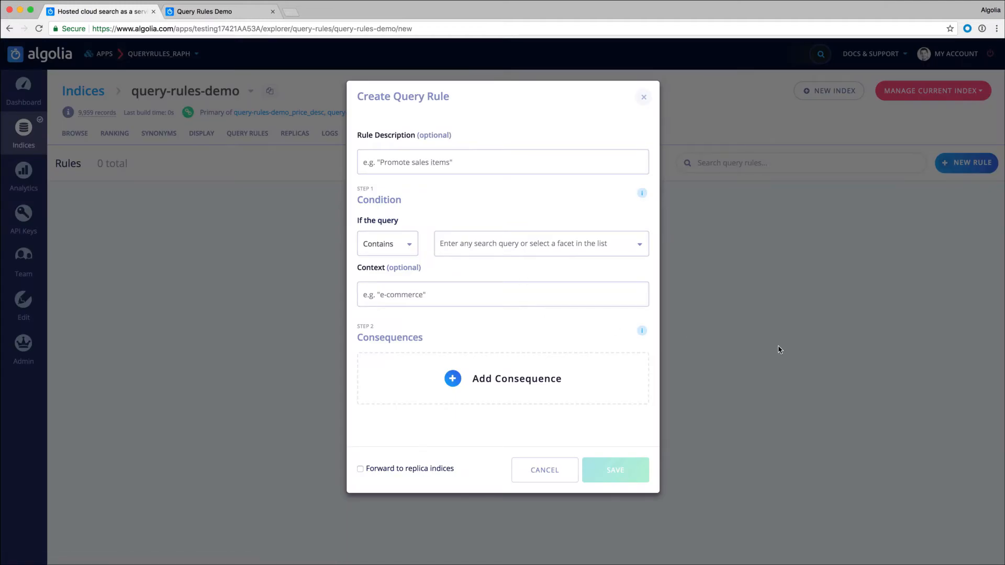
pyautogui.click(571, 243)
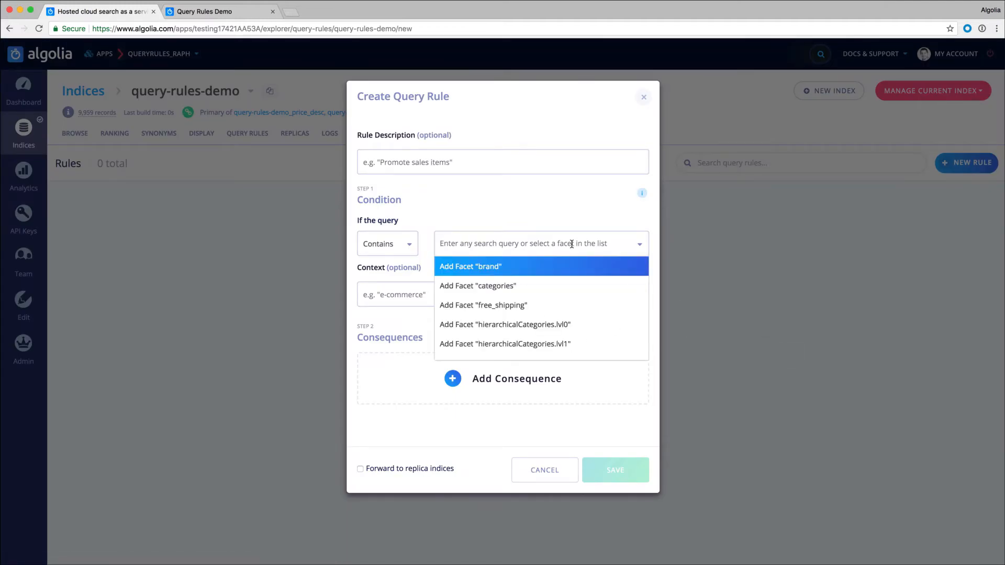
pyautogui.write('camera')
pyautogui.press('Return')
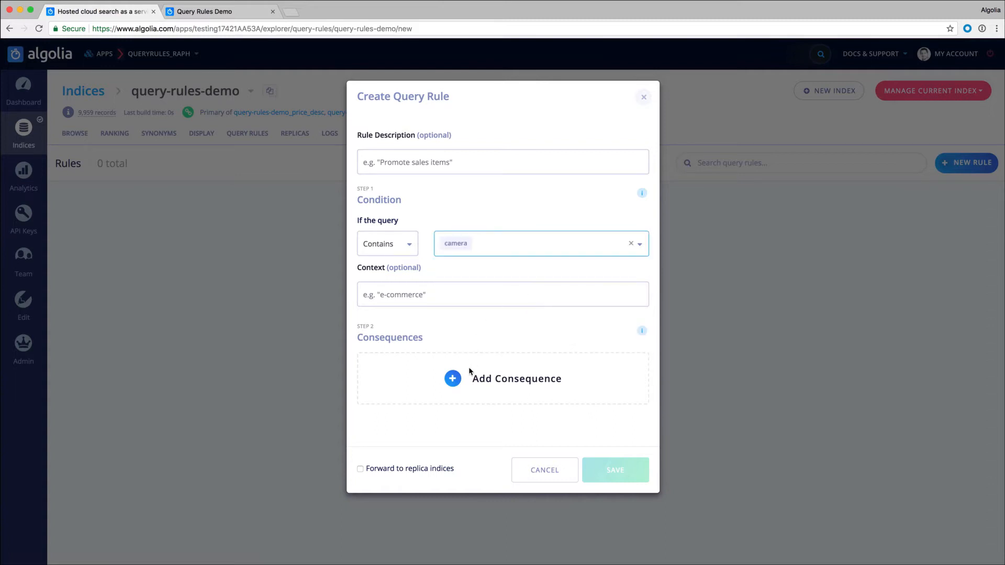
# - Promote the GoPro HERO+ HD Action Camera to first position and save the rule
pyautogui.click(478, 384)
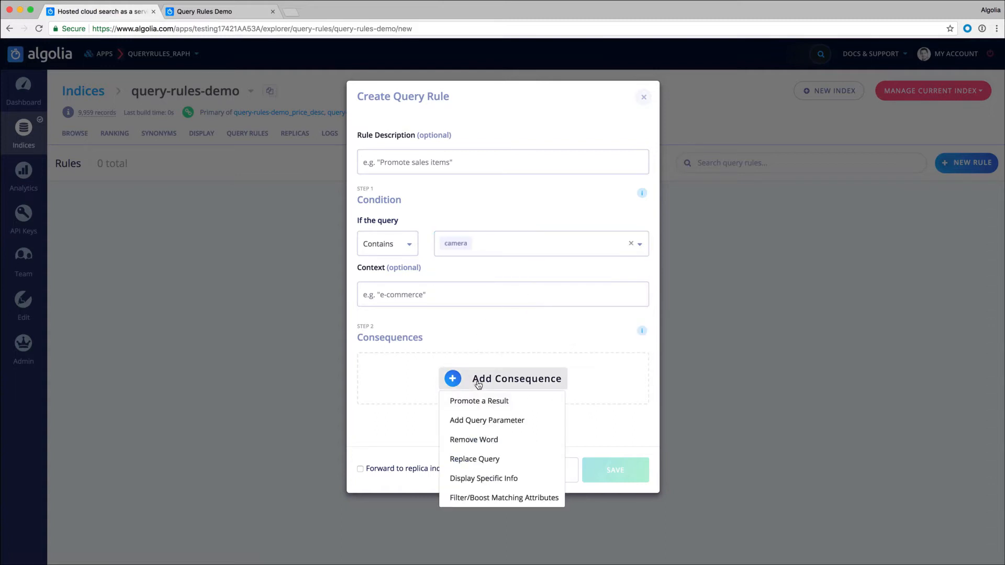
pyautogui.click(479, 400)
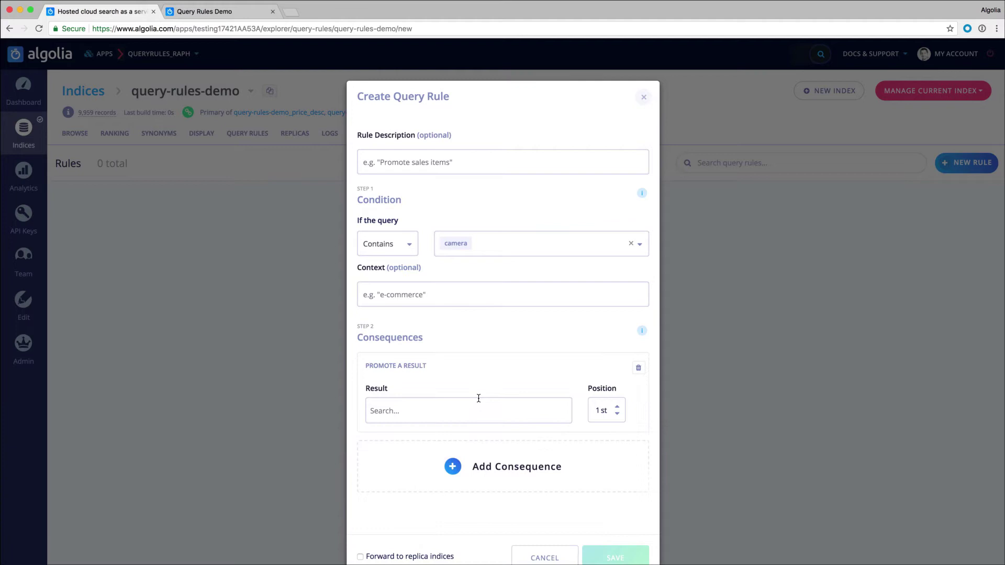
pyautogui.click(422, 410)
pyautogui.write('gopro')
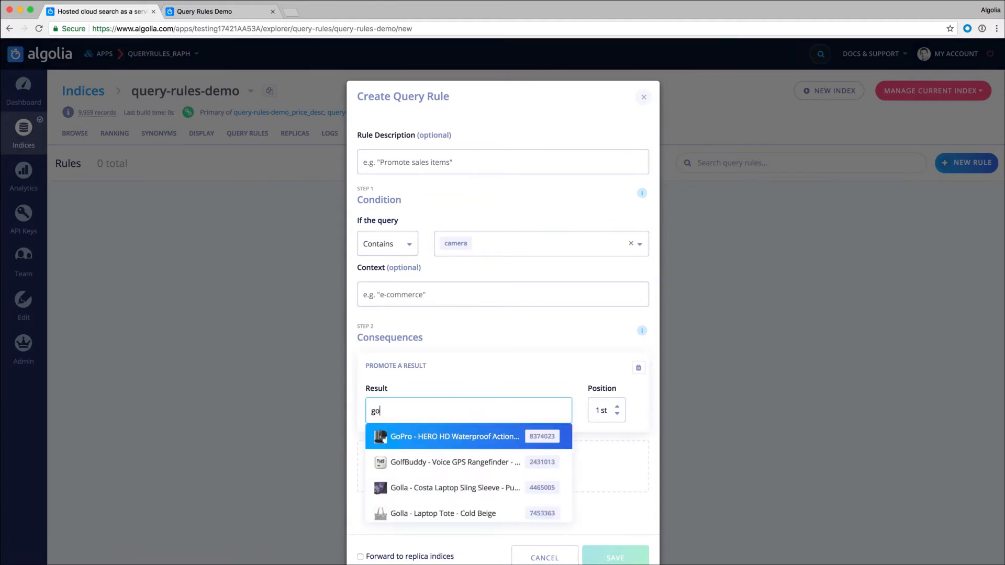
pyautogui.write(' hero')
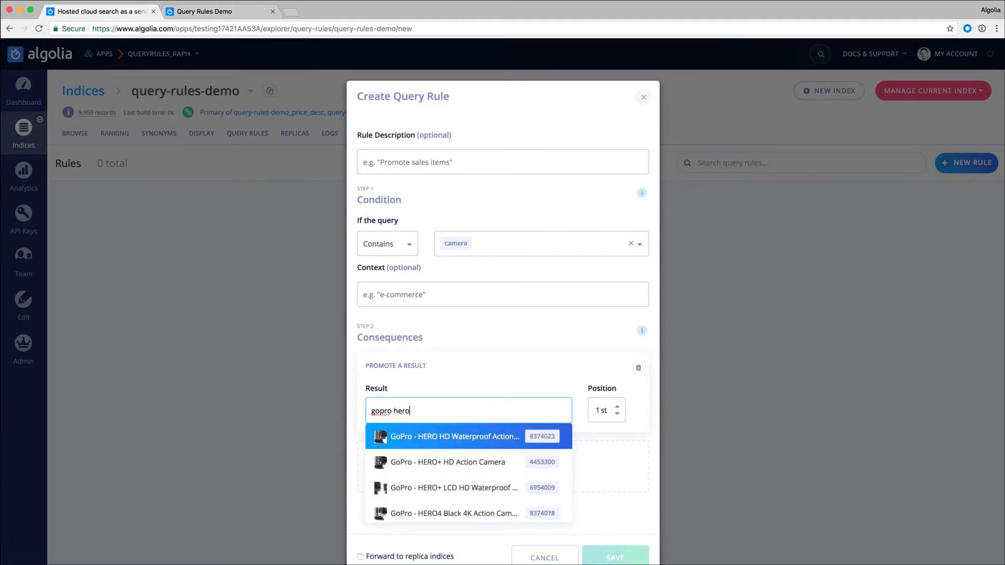
pyautogui.click(421, 463)
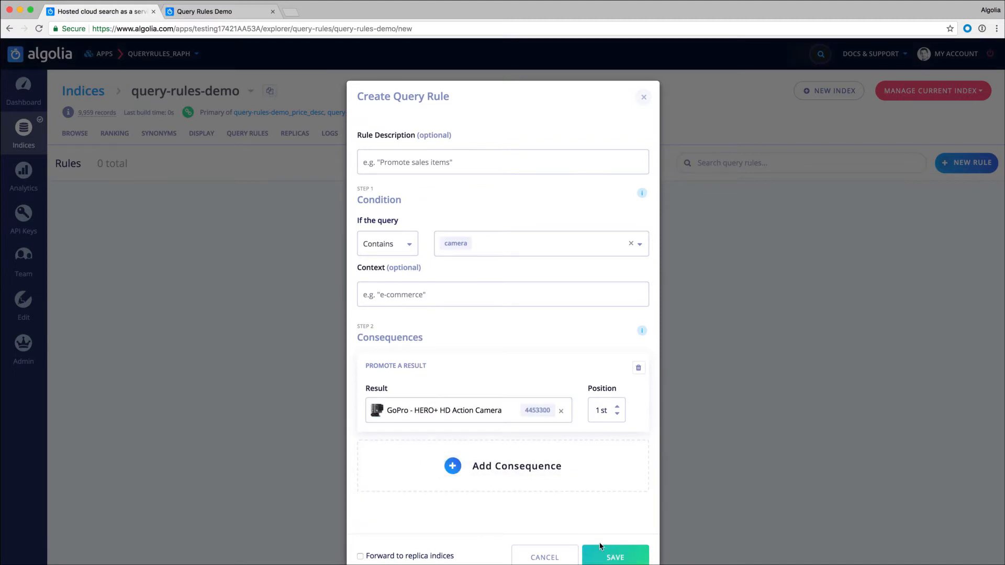
pyautogui.click(614, 556)
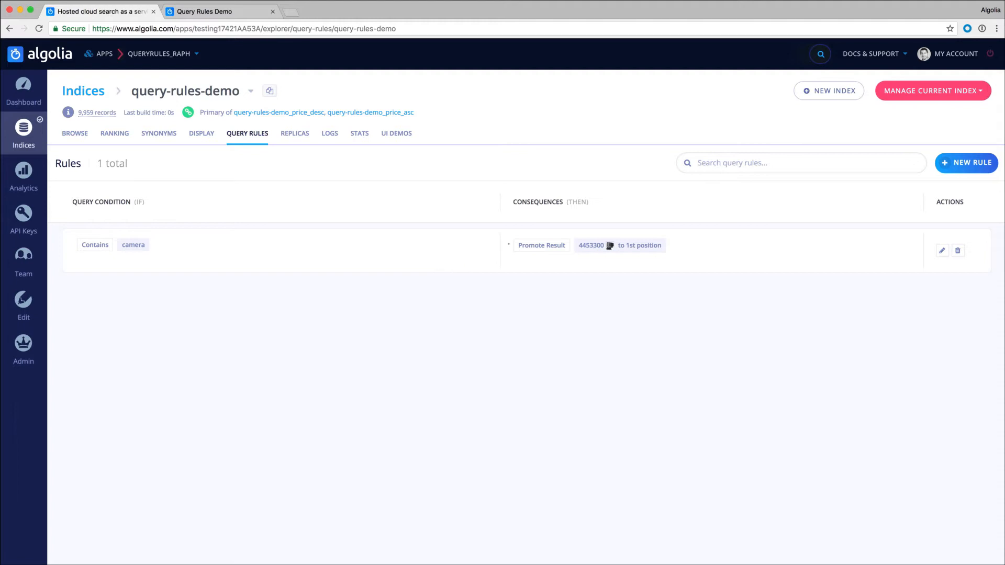
# - Search the demo store for 'camera' to see the GoPro HERO+ ranked first
pyautogui.click(230, 11)
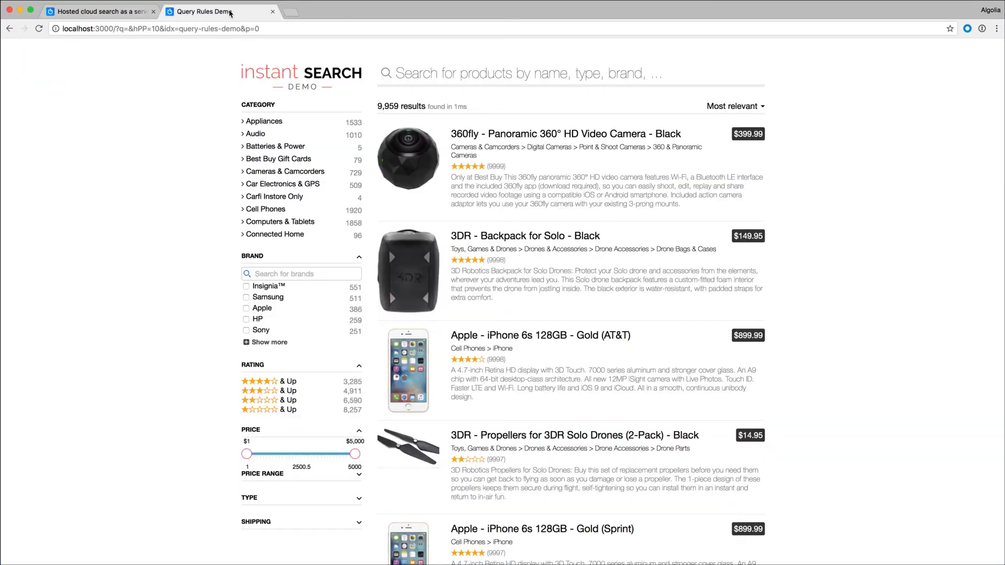
pyautogui.click(432, 76)
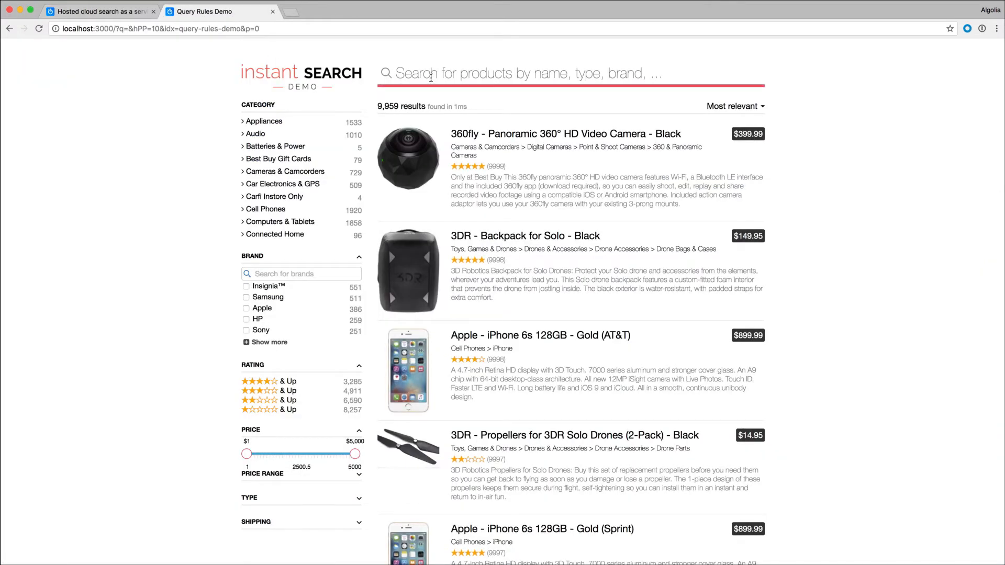
pyautogui.write('camera')
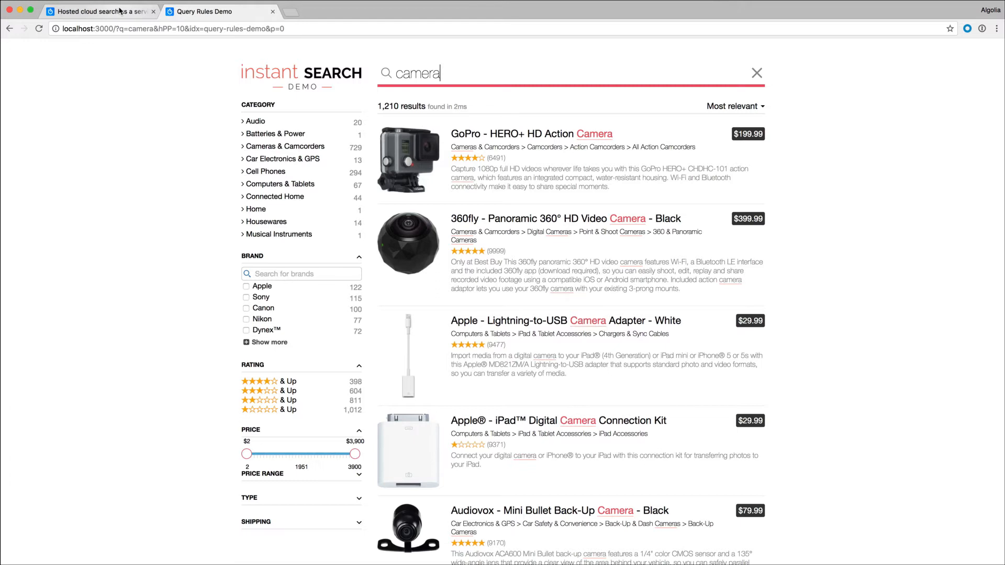
# - Delete the existing camera promotion rule from the dashboard
pyautogui.click(121, 11)
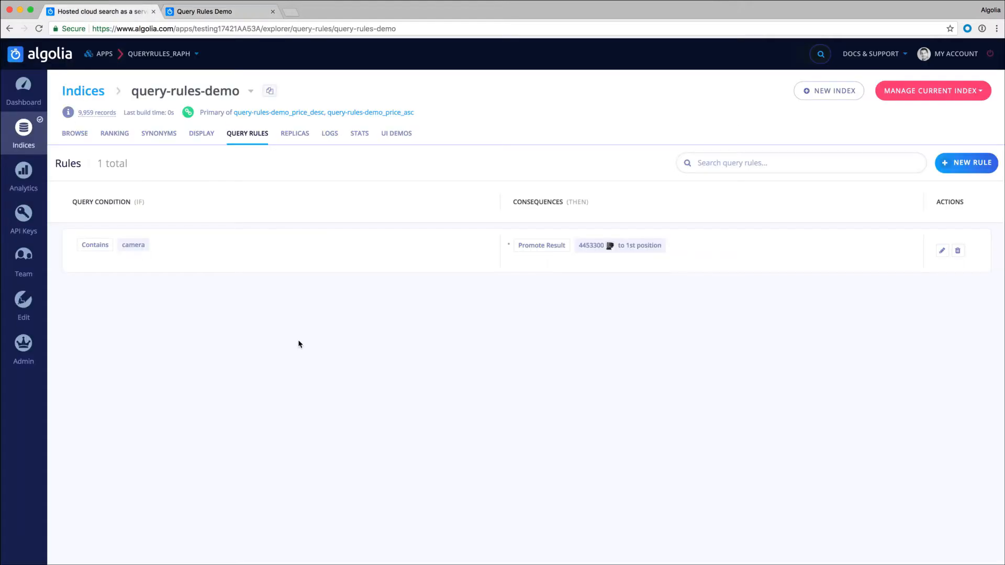
pyautogui.click(958, 251)
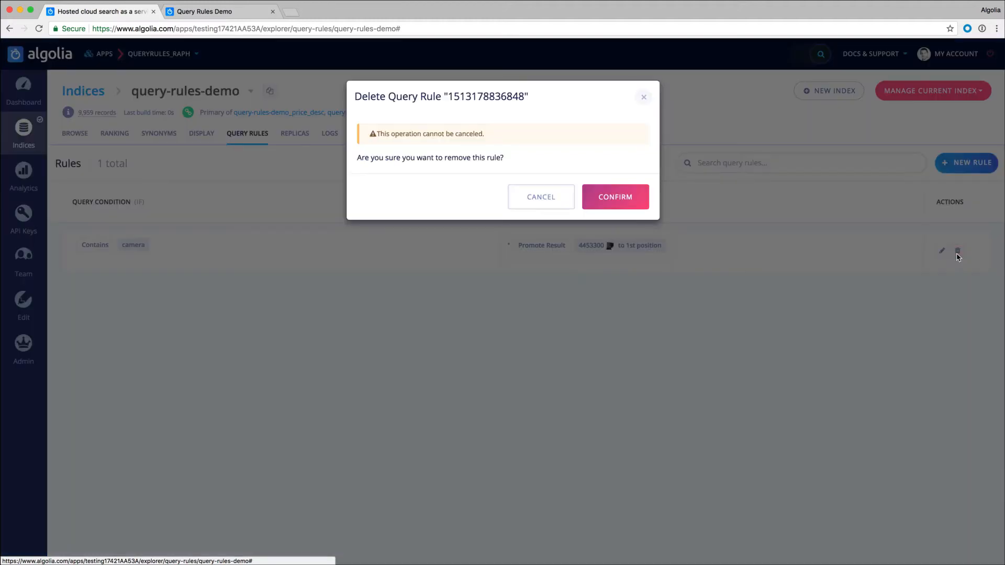
pyautogui.click(614, 197)
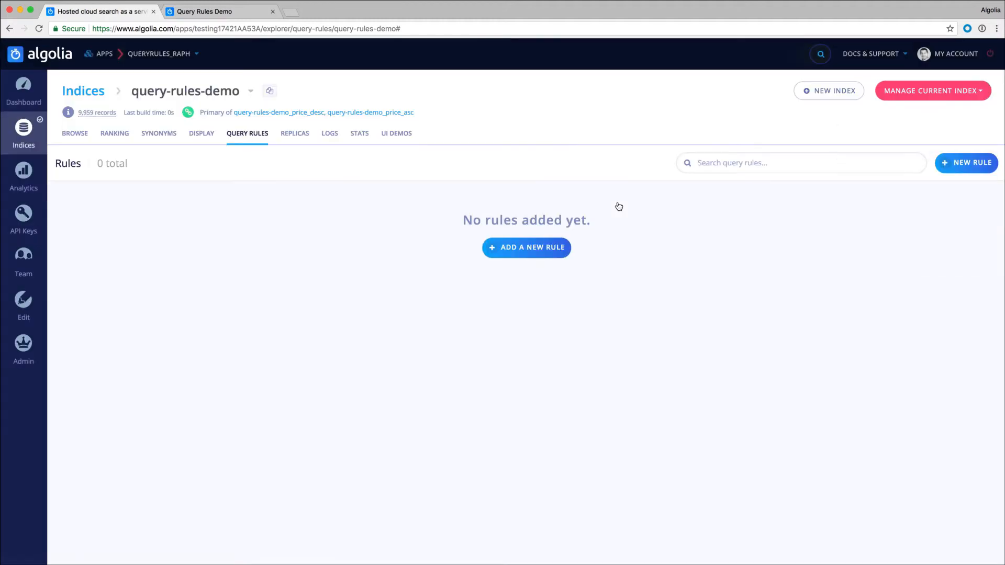
# - Create a new 'camera' rule with an Add Query Parameter consequence for optionalFilters brand:GoPro
pyautogui.click(542, 246)
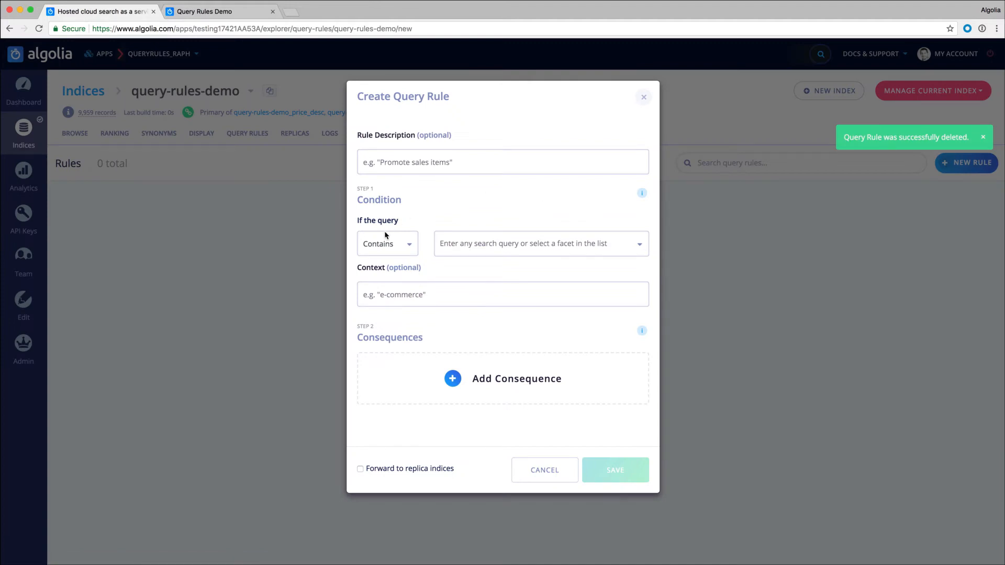
pyautogui.click(475, 242)
pyautogui.write('camera')
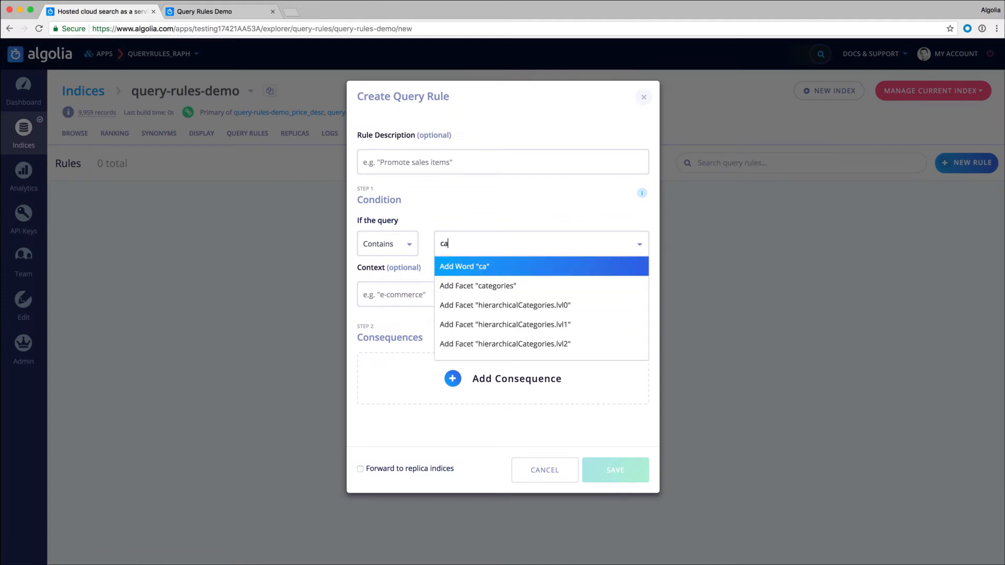
pyautogui.press('Return')
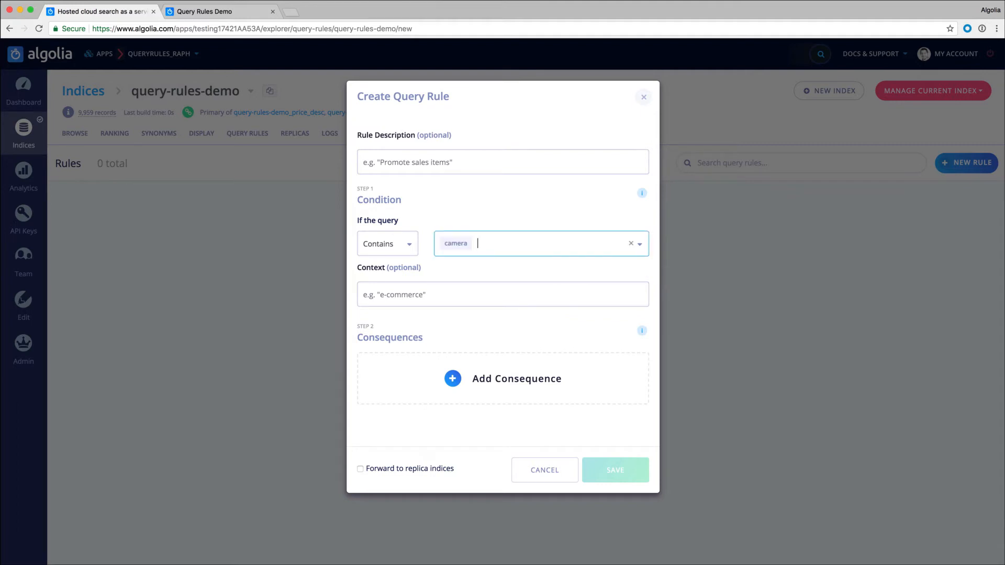
pyautogui.click(540, 380)
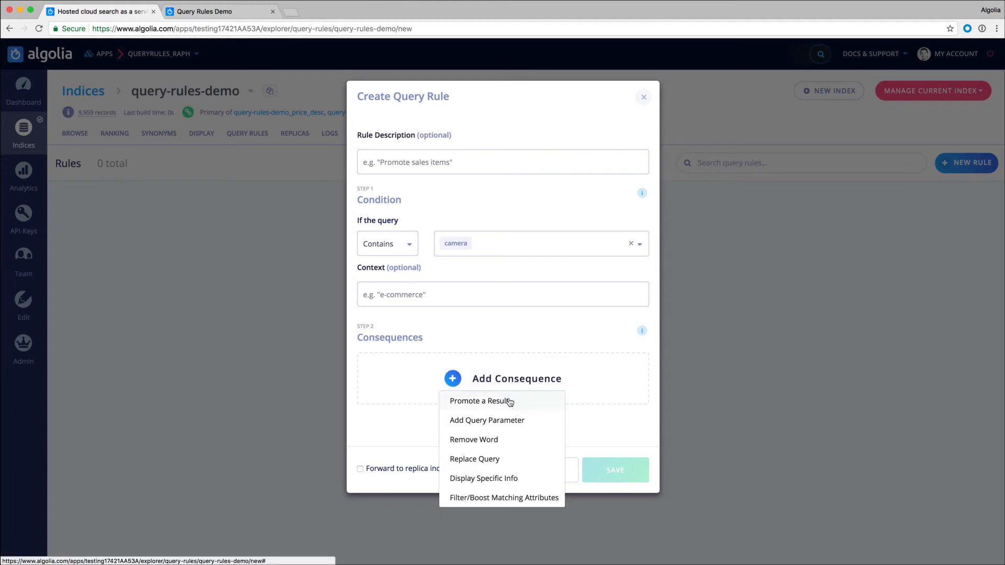
pyautogui.click(504, 424)
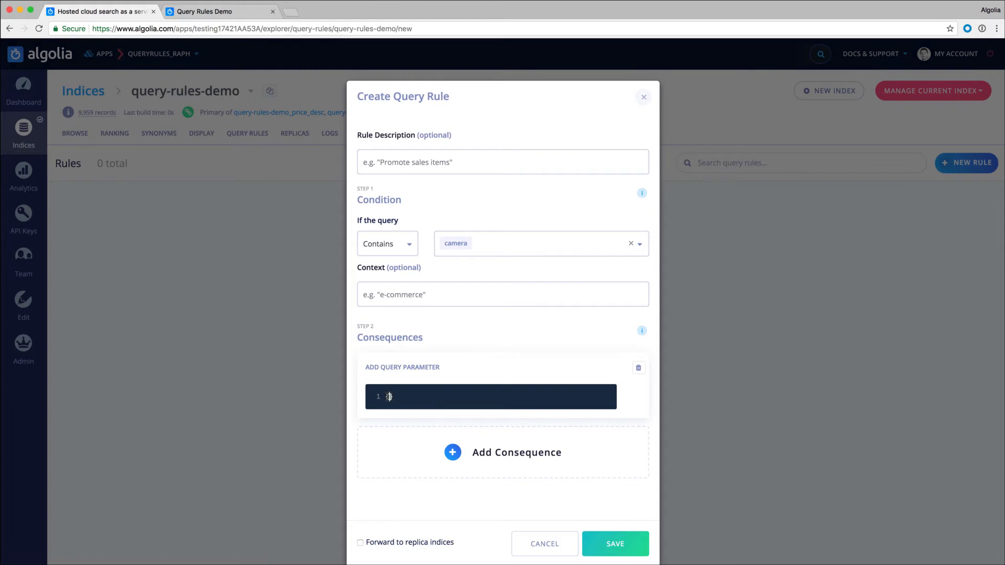
pyautogui.write('{"')
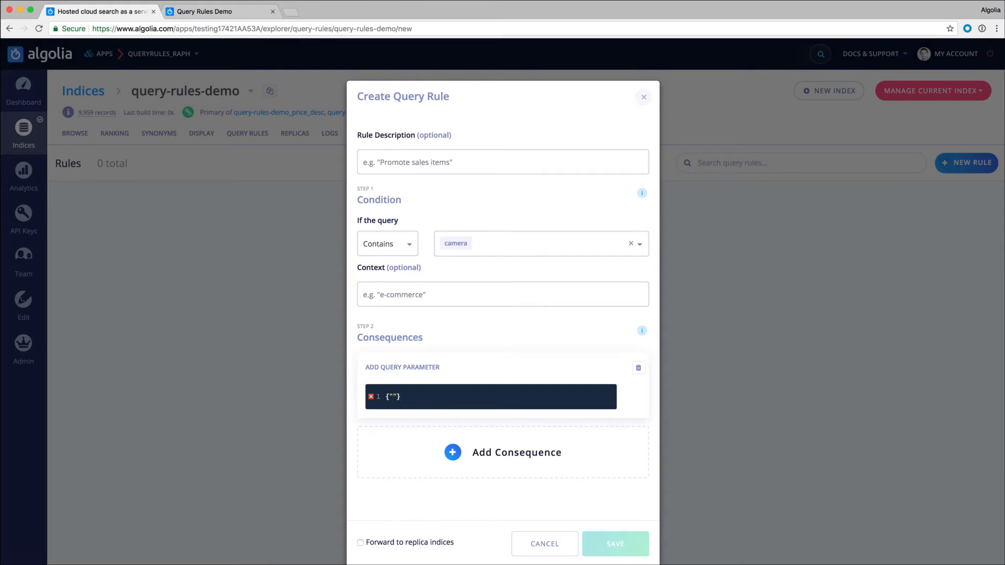
pyautogui.write('optionalFilt')
pyautogui.write('ers"')
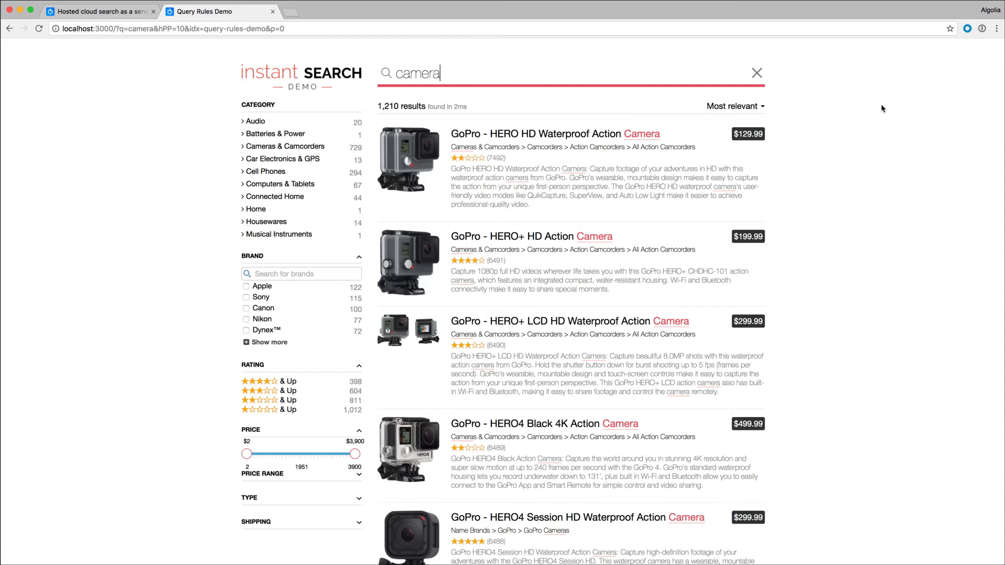
# - Clear the camera search in the demo store and return to the dashboard
pyautogui.click(757, 75)
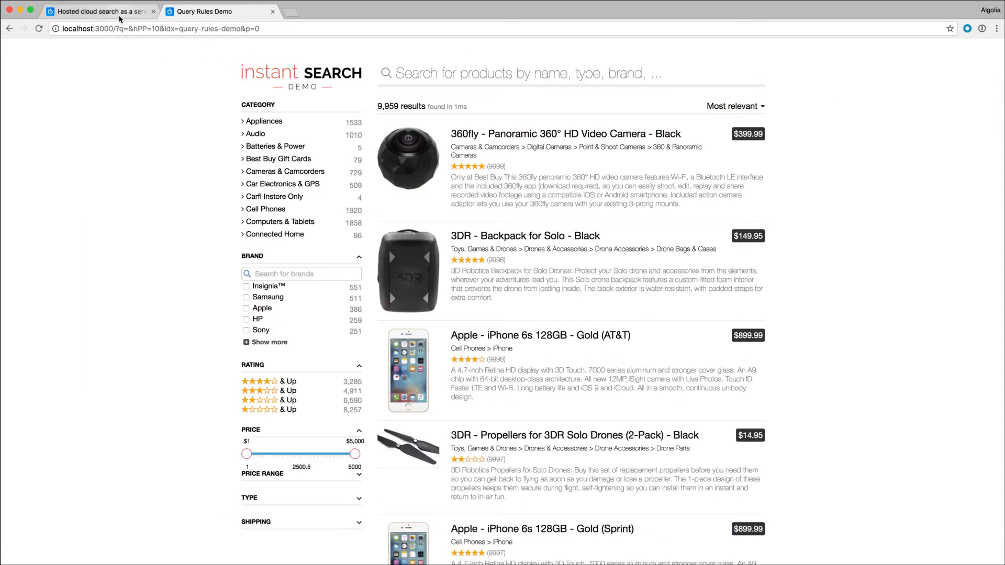
pyautogui.click(102, 11)
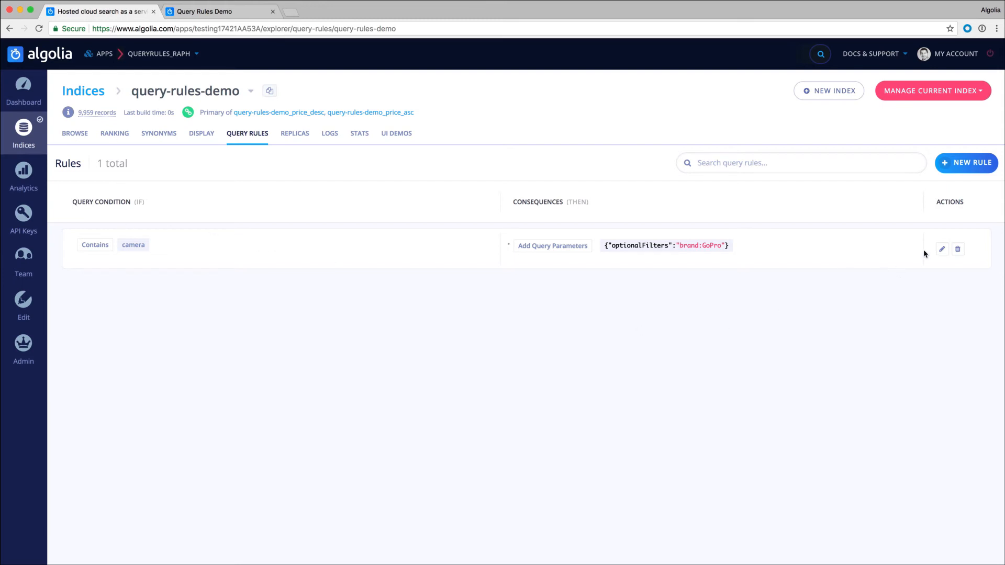
# - Edit the camera rule to return {"banner_img":"banner_camera.png"} as display info and save it
pyautogui.click(944, 249)
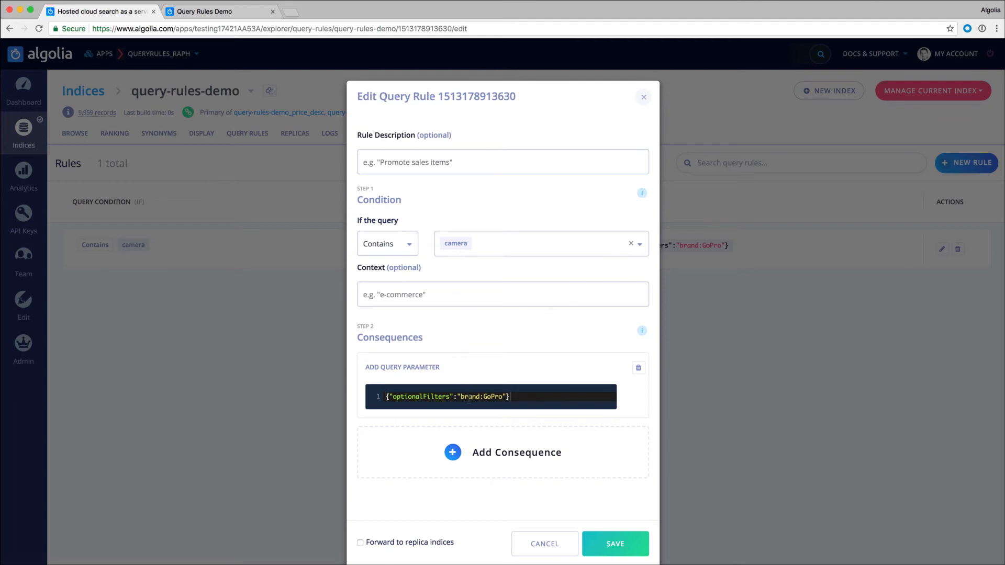
pyautogui.click(481, 454)
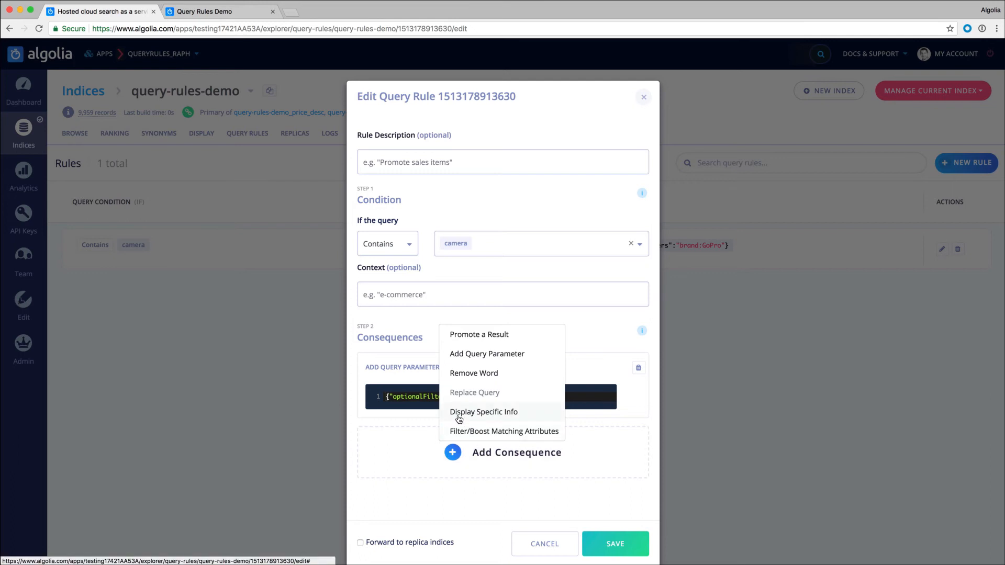
pyautogui.click(503, 414)
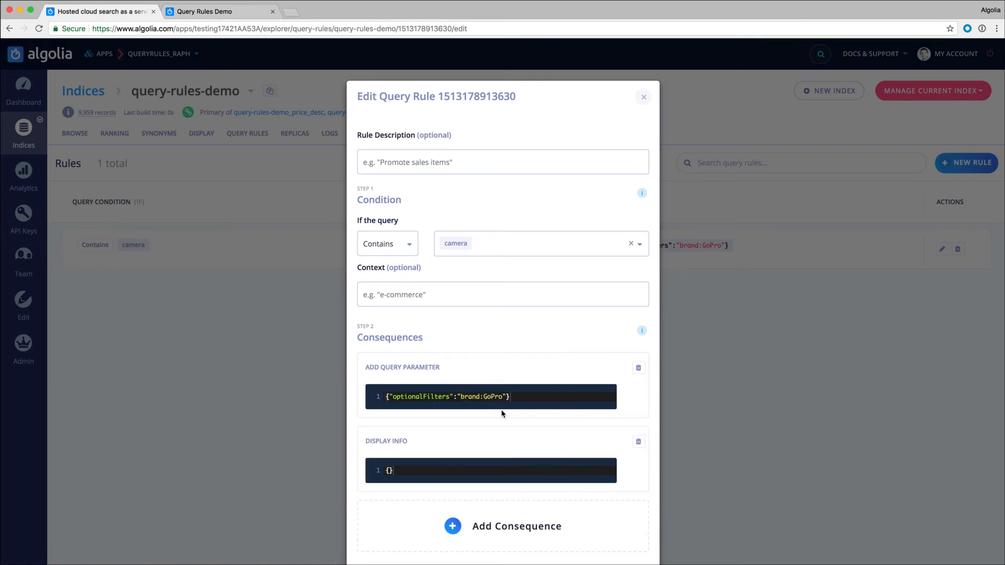
pyautogui.click(389, 471)
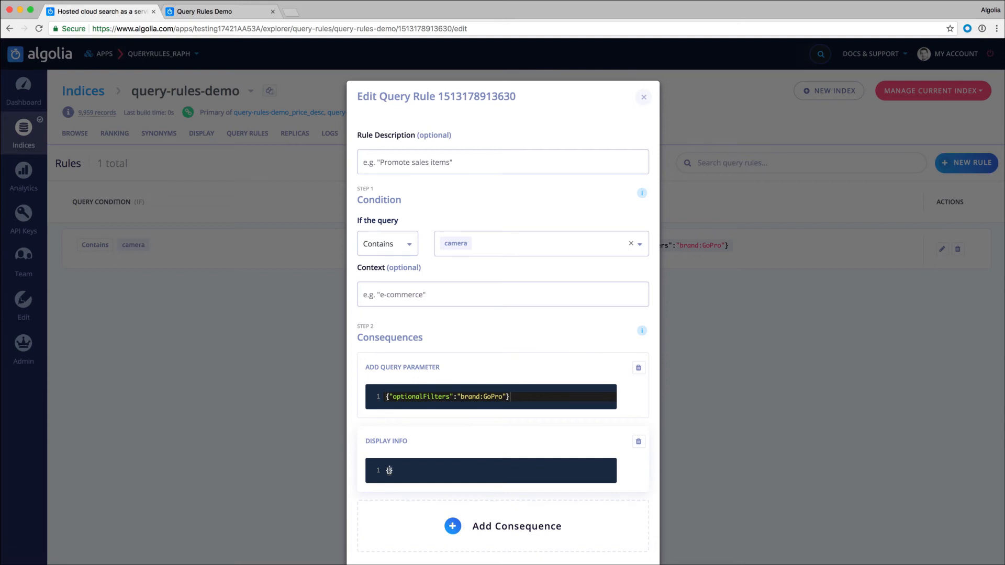
pyautogui.write('"banner')
pyautogui.write('_img')
pyautogui.write('":"banner')
pyautogui.write('_camera.pn')
pyautogui.write('g')
pyautogui.scroll(-5, 506, 470)
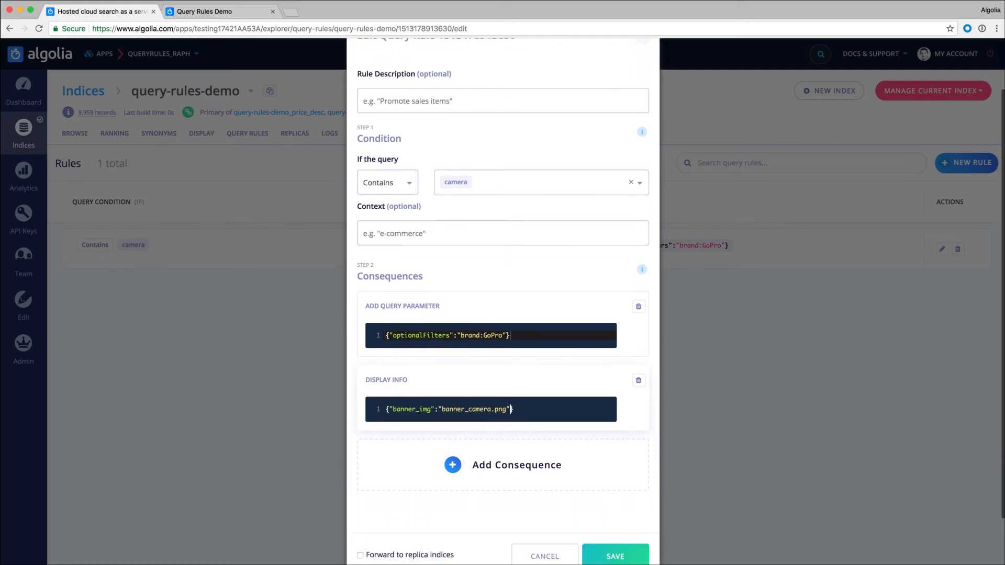
pyautogui.click(615, 500)
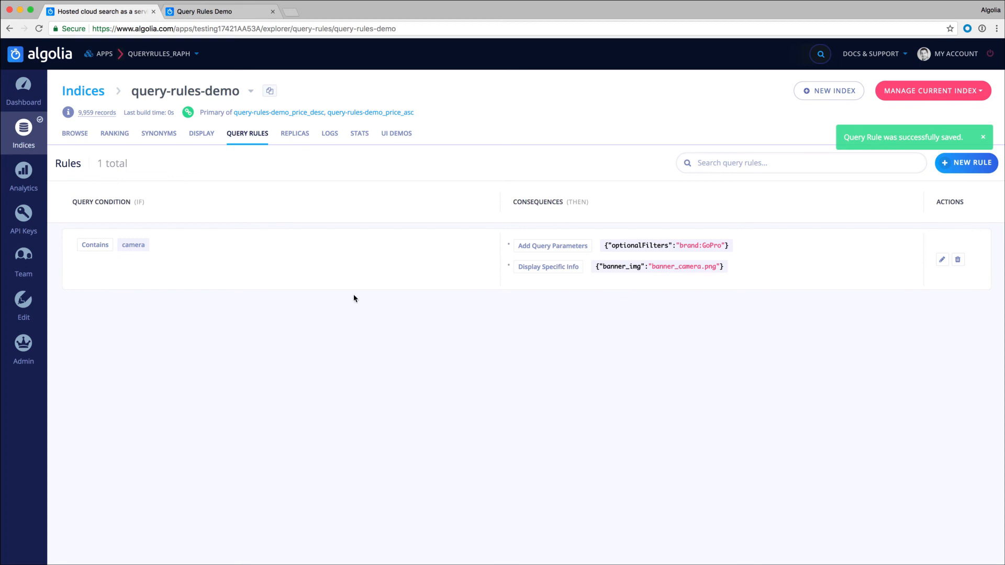
# - Search the demo store for 'camera' to show the GoPro 20% discount banner above results
pyautogui.click(203, 11)
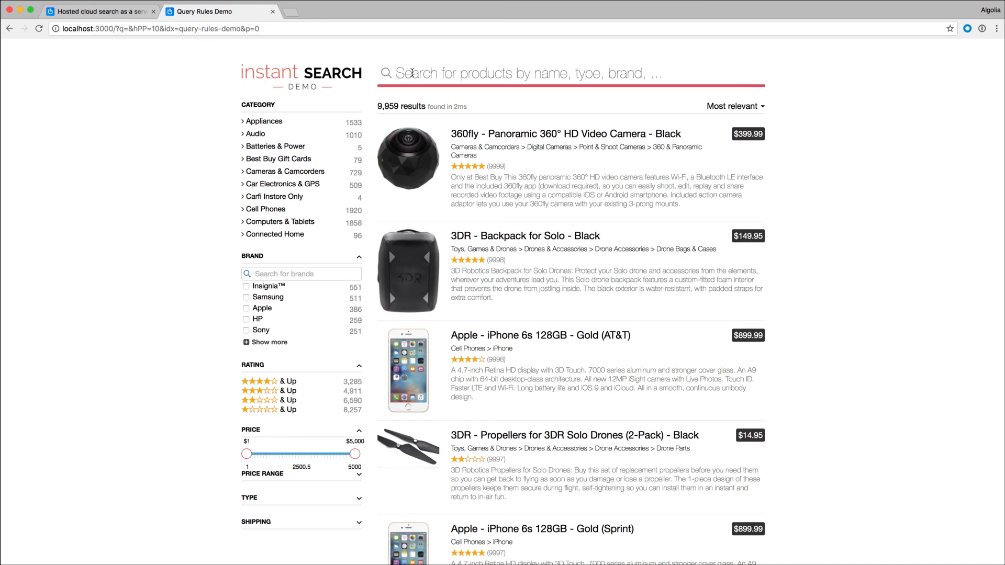
pyautogui.write('camera')
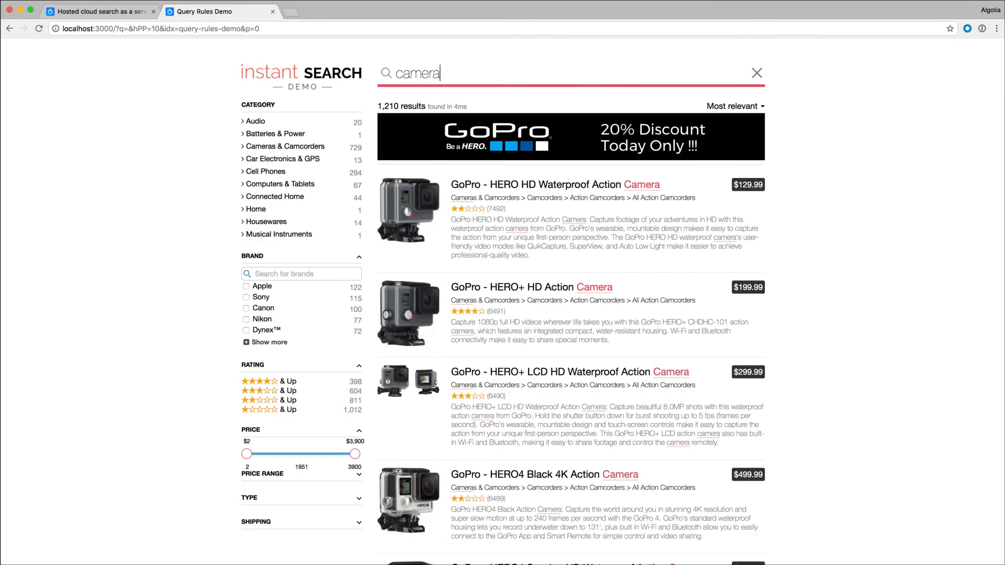